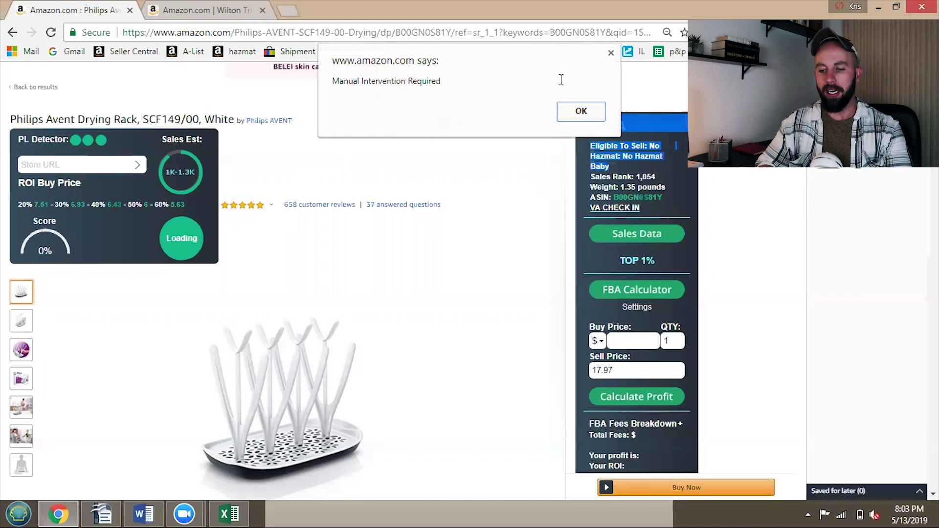
Dismiss the alert and calculate the drying rack's FBA profit with a buy price of $5
{"action": "left_click", "coordinate": [580, 112]}
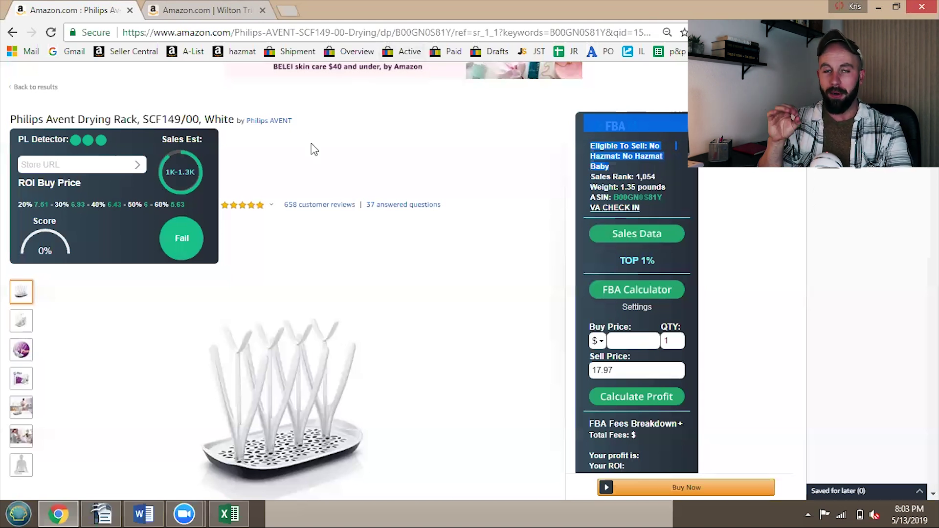
{"action": "mouse_move", "coordinate": [99, 140]}
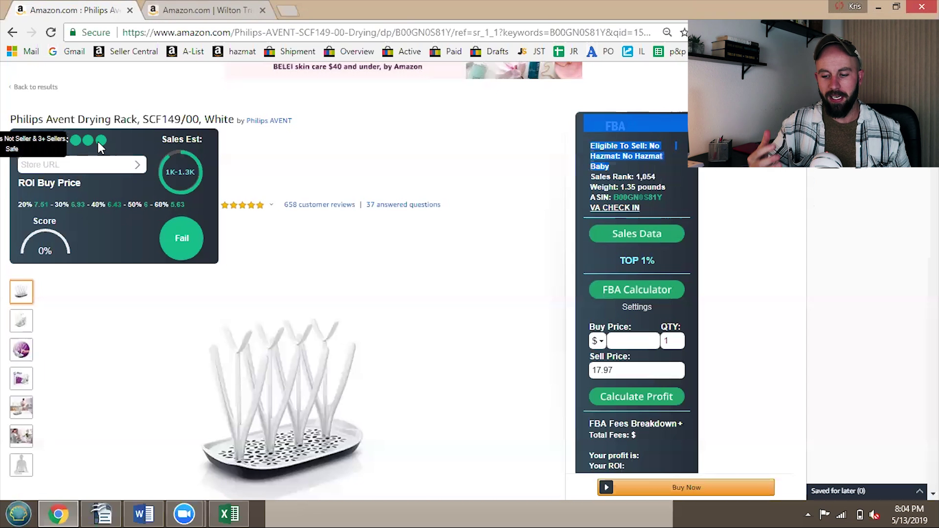
{"action": "mouse_move", "coordinate": [47, 237]}
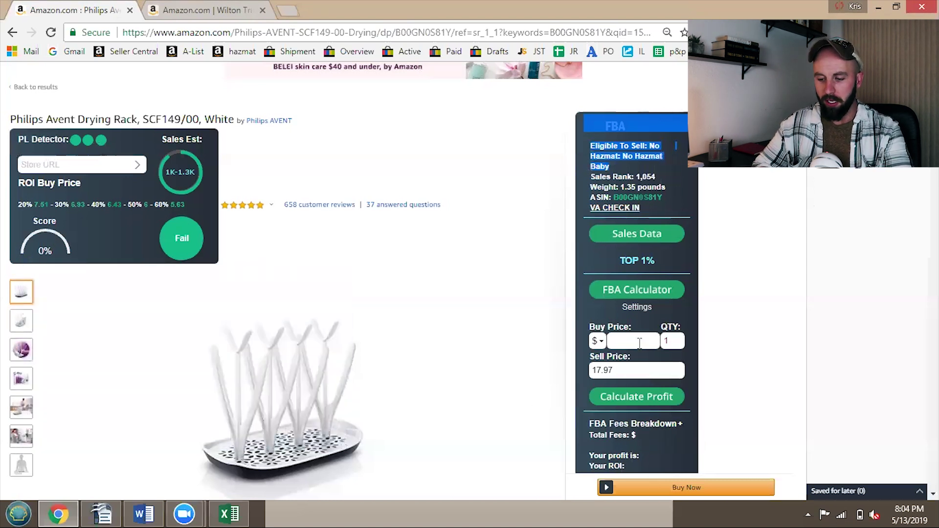
{"action": "left_click", "coordinate": [641, 341]}
{"action": "type", "text": "5"}
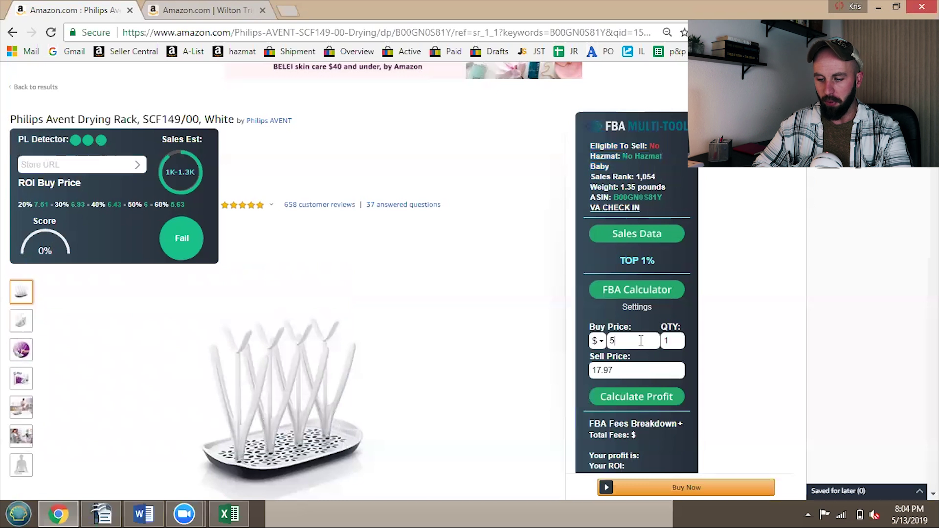
{"action": "left_click", "coordinate": [637, 398]}
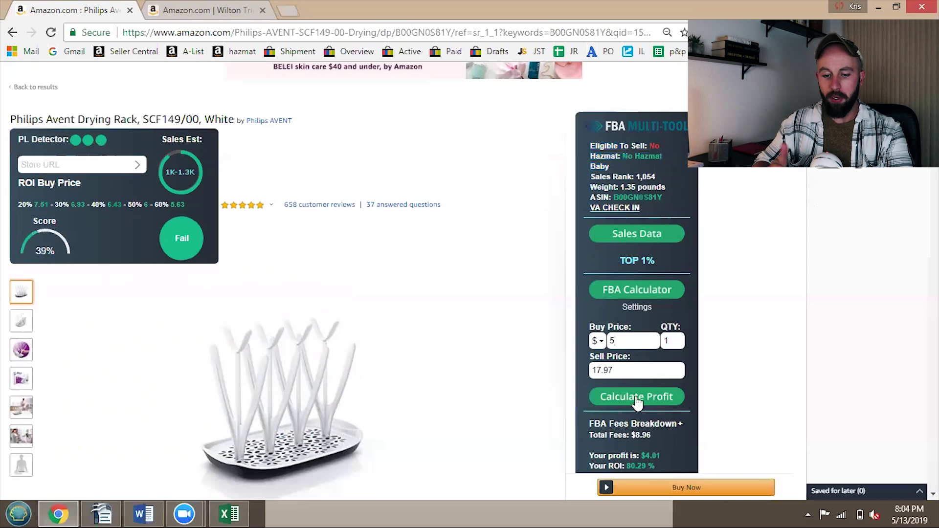
Switch to the Excel workbook, enter 5 as the item price in A2, and format column A as dollar currency with two decimals
{"action": "mouse_move", "coordinate": [62, 234]}
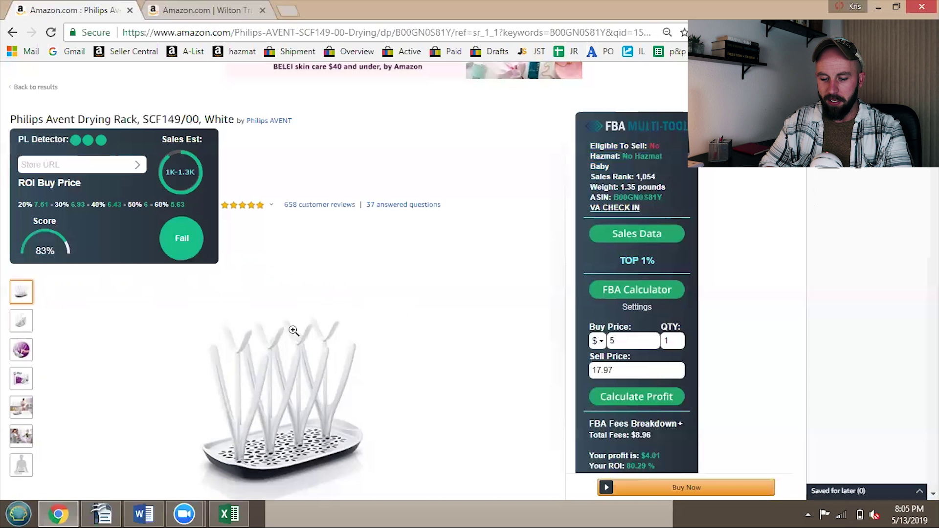
{"action": "left_click", "coordinate": [236, 512]}
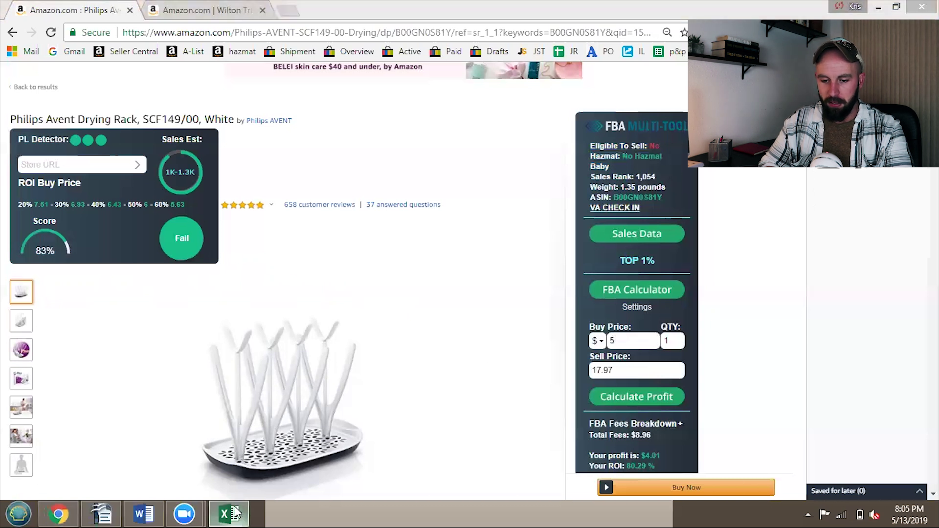
{"action": "left_click", "coordinate": [249, 183]}
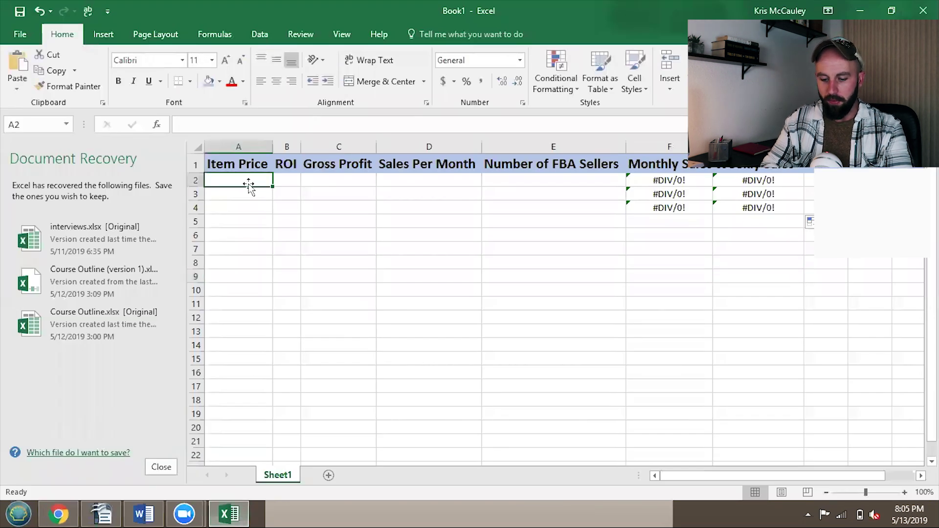
{"action": "type", "text": "5"}
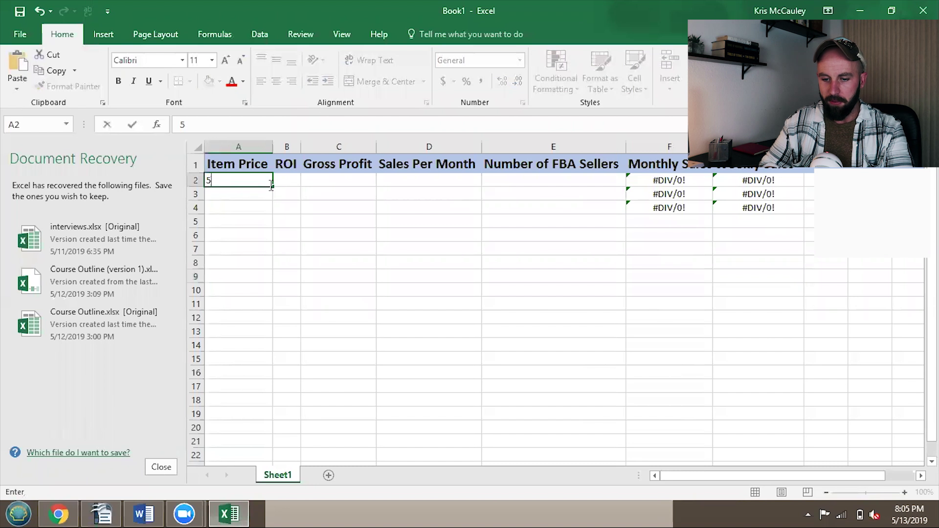
{"action": "left_click", "coordinate": [248, 147]}
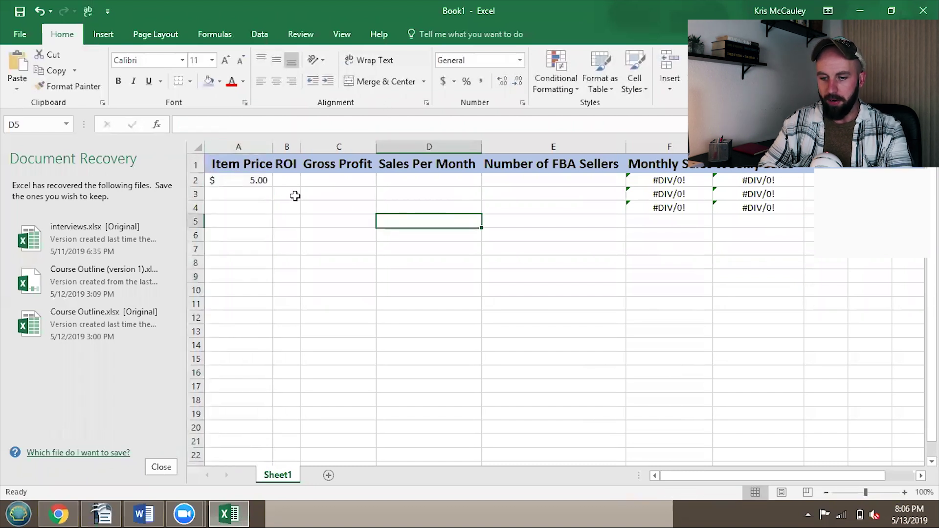
Check the drying rack's ROI on the Amazon page in Chrome and enter .8 as the ROI in B2 of the Excel sheet
{"action": "left_click", "coordinate": [65, 512]}
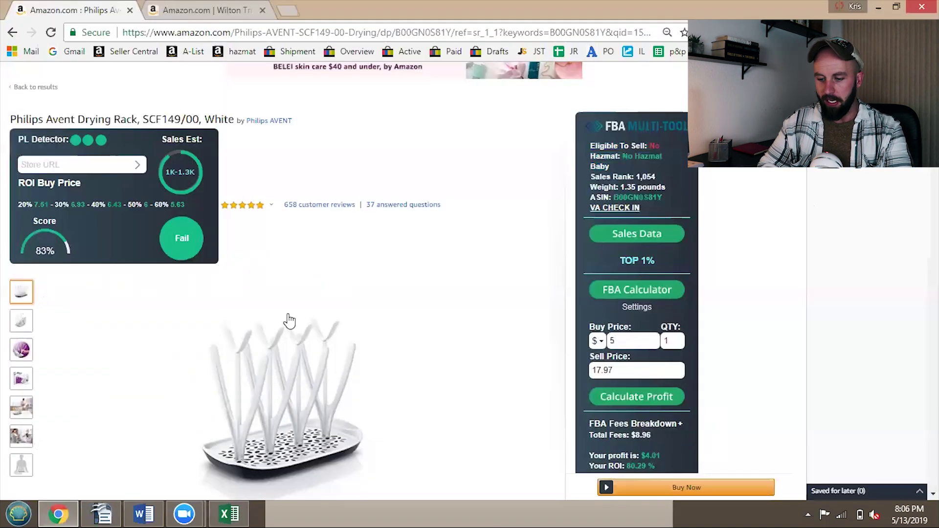
{"action": "left_click", "coordinate": [239, 512]}
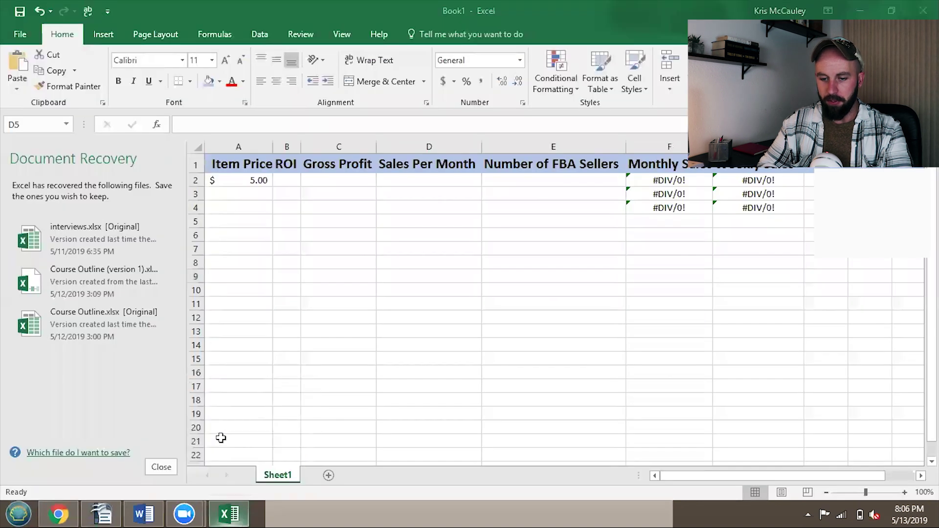
{"action": "left_click", "coordinate": [283, 180]}
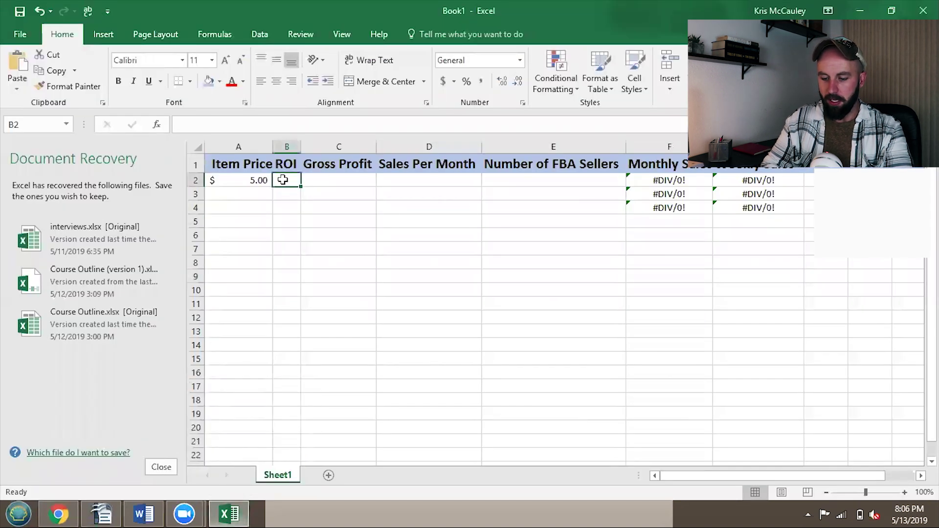
{"action": "type", "text": ".8"}
Calculate the gross profit in C2 with the formula =A2*B2
{"action": "left_click", "coordinate": [340, 180]}
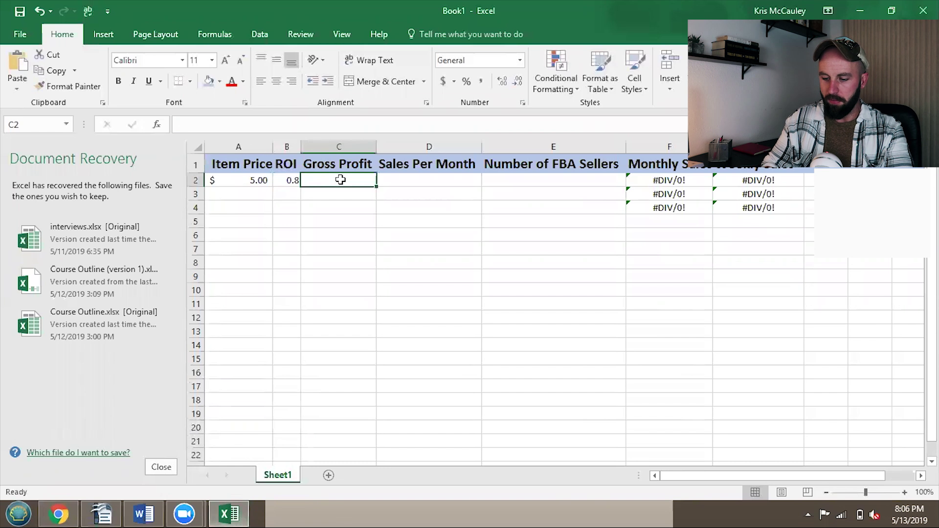
{"action": "type", "text": "=A2"}
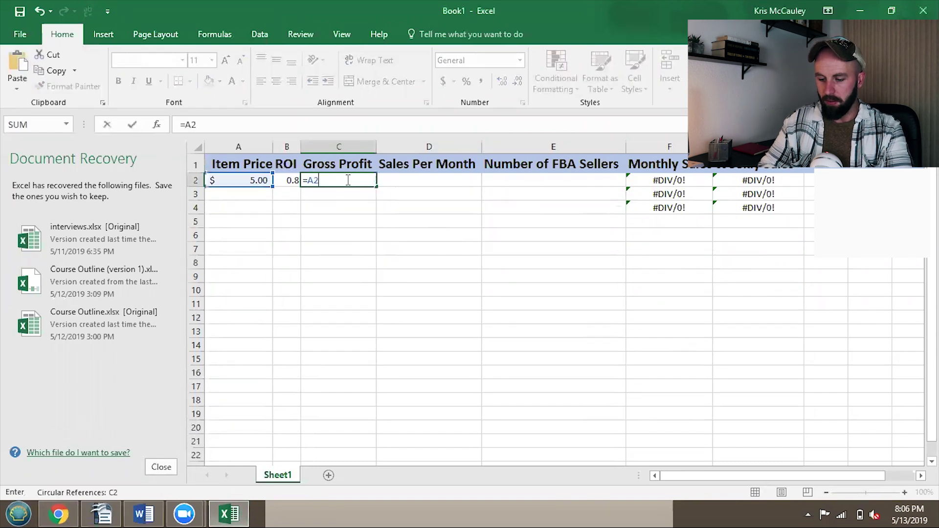
{"action": "type", "text": "*B2"}
{"action": "key", "text": "Return"}
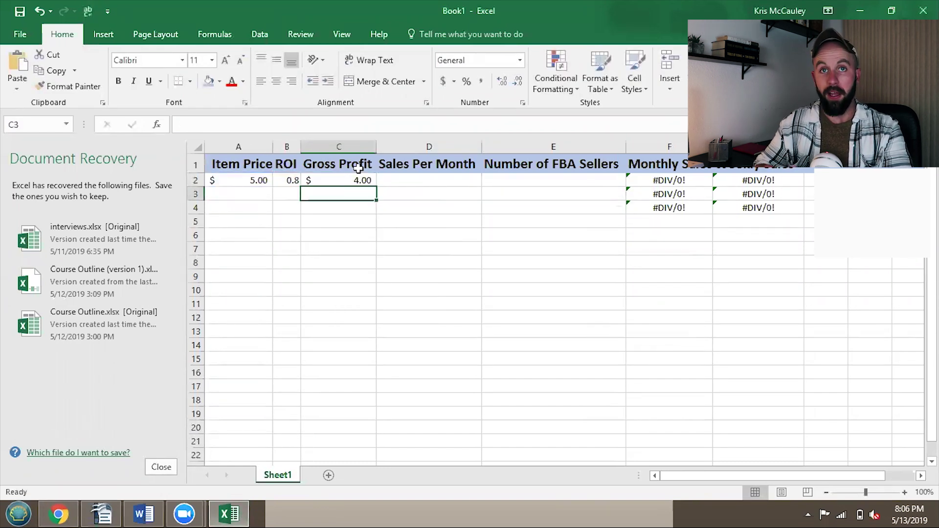
Change the ROI value in B2 to 0.815
{"action": "left_click", "coordinate": [287, 180]}
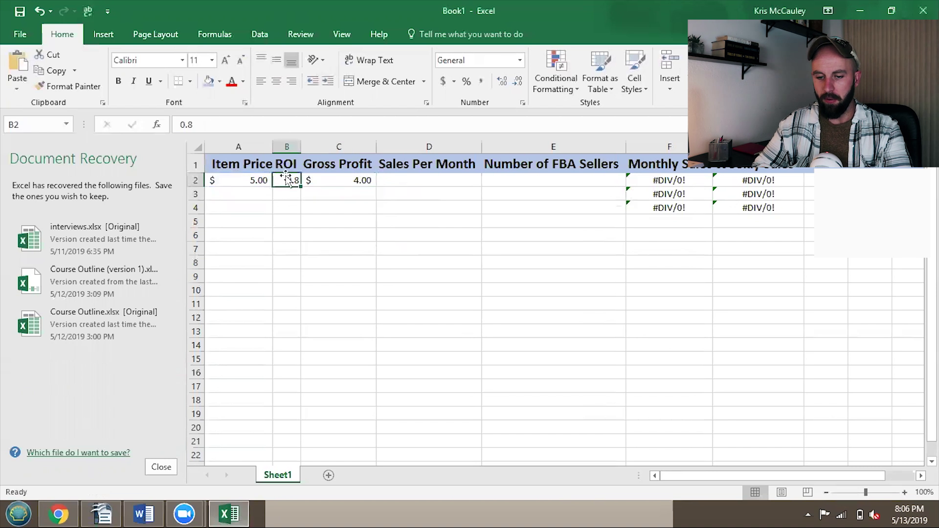
{"action": "left_click", "coordinate": [253, 125]}
{"action": "type", "text": "15"}
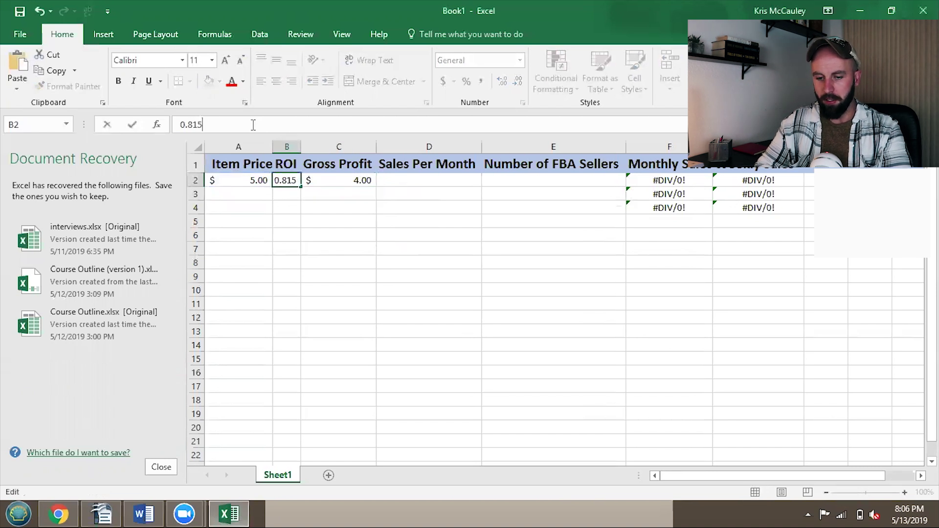
{"action": "key", "text": "Return"}
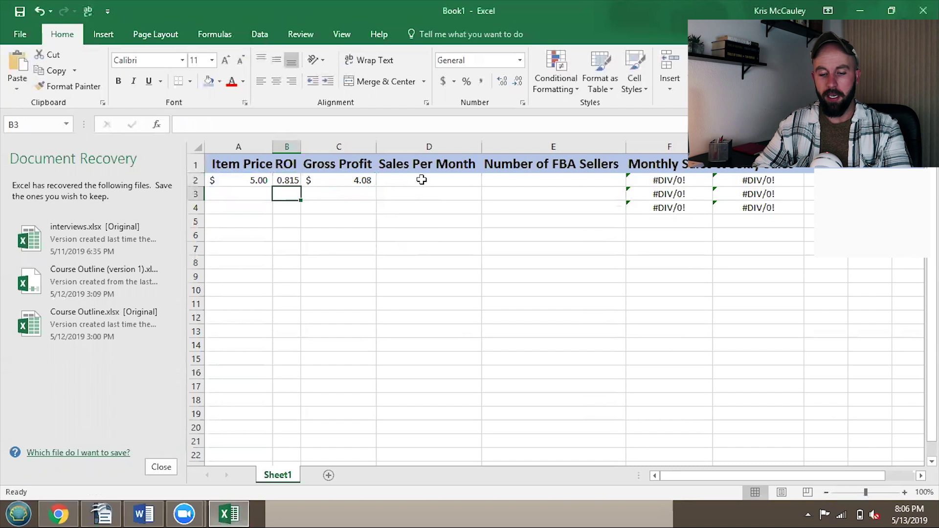
Check the drying rack's sales estimate in Chrome and enter 1000 as the sales per month in D2 of the Excel sheet
{"action": "left_click", "coordinate": [59, 513]}
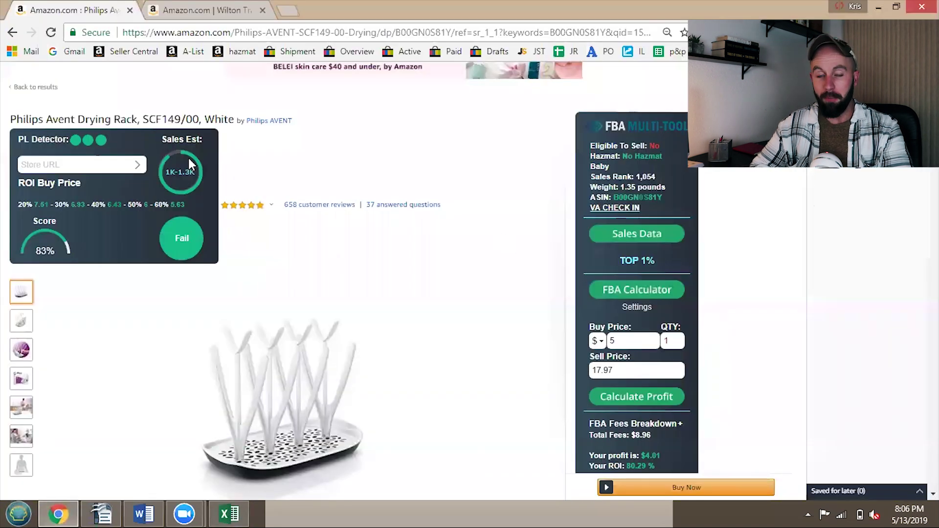
{"action": "left_click", "coordinate": [234, 514]}
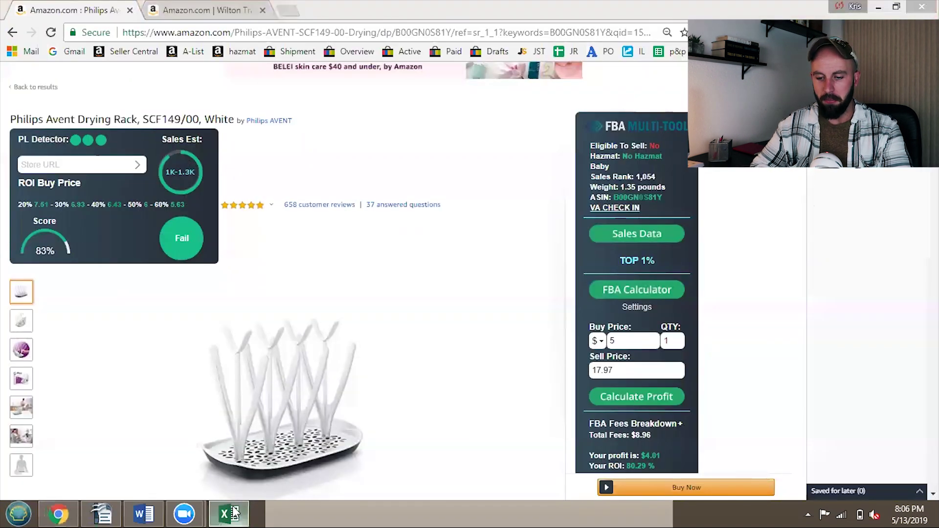
{"action": "left_click", "coordinate": [436, 180]}
{"action": "type", "text": "1"}
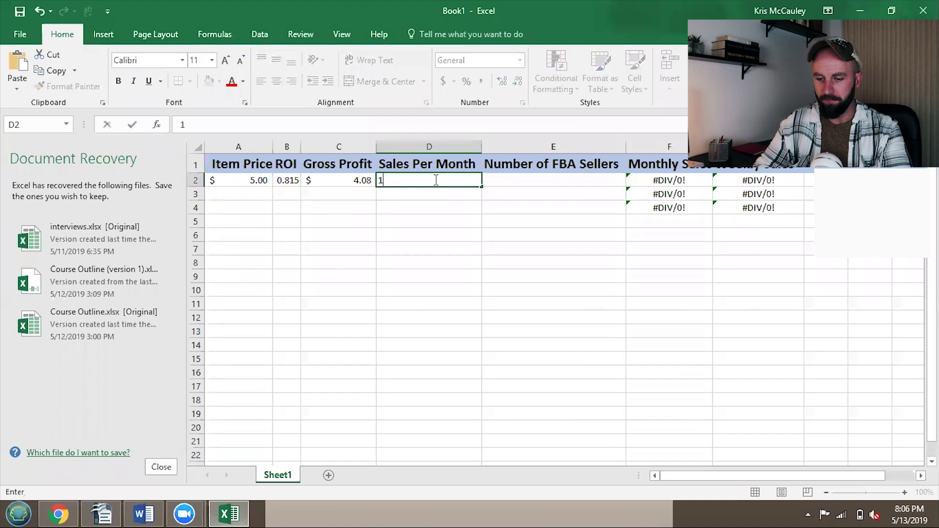
{"action": "type", "text": "000"}
Review the drying rack's sellers in Sales Data in Chrome and enter the number of FBA sellers in Excel cell E2, first 4, revised to 5
{"action": "left_click", "coordinate": [535, 182]}
{"action": "left_click", "coordinate": [59, 514]}
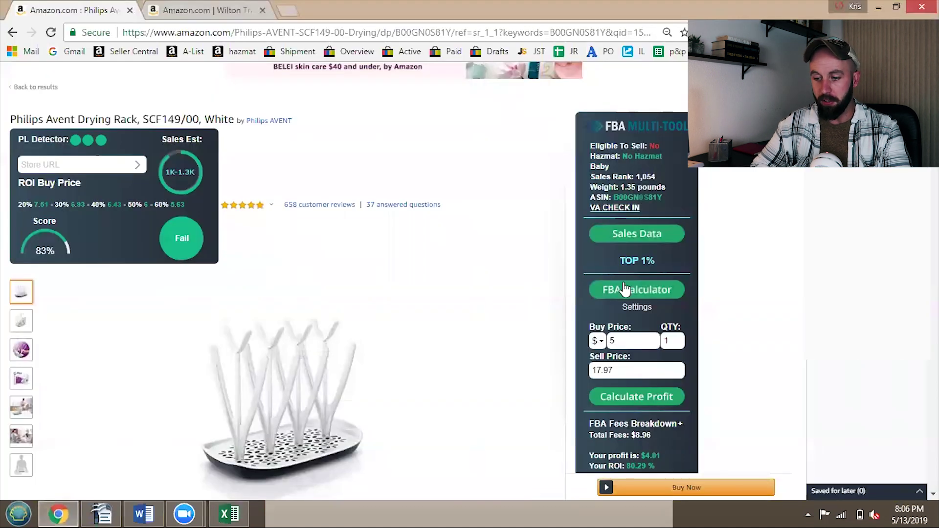
{"action": "left_click", "coordinate": [636, 235]}
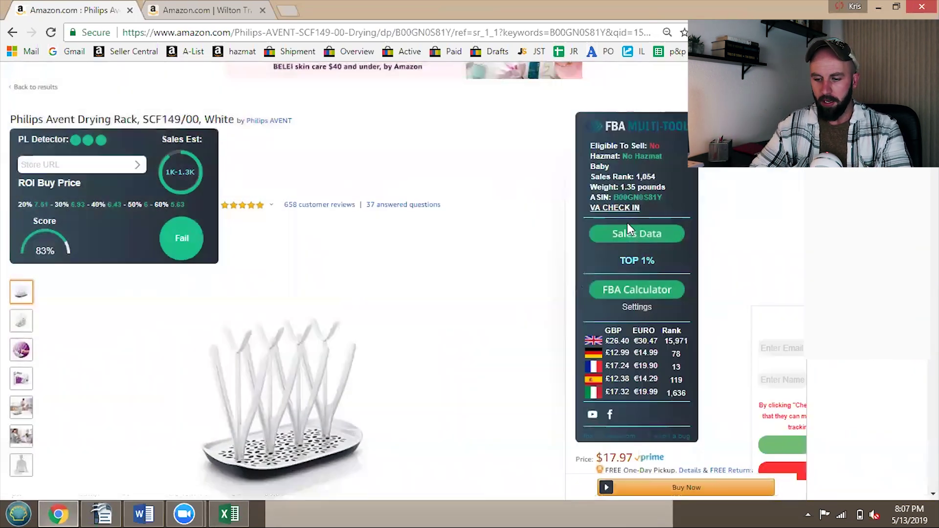
{"action": "mouse_move", "coordinate": [628, 224]}
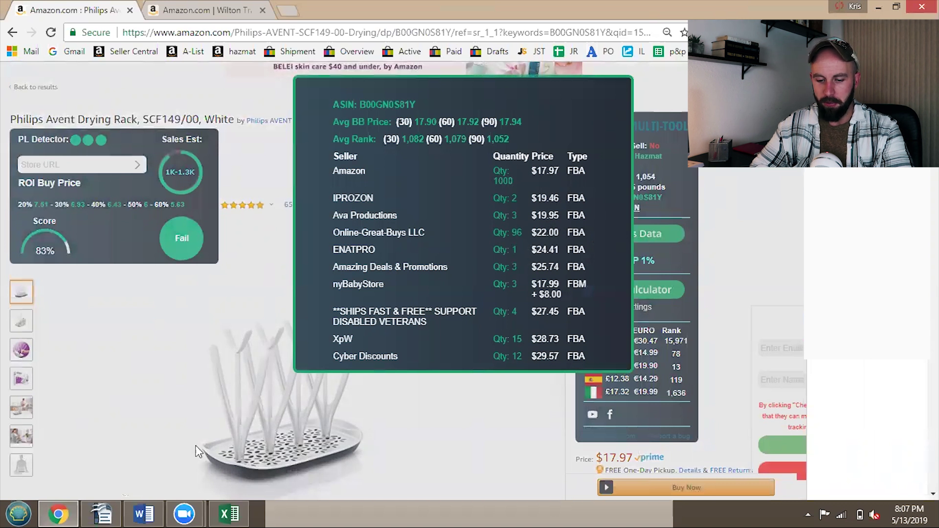
{"action": "left_click", "coordinate": [229, 514]}
{"action": "type", "text": "4"}
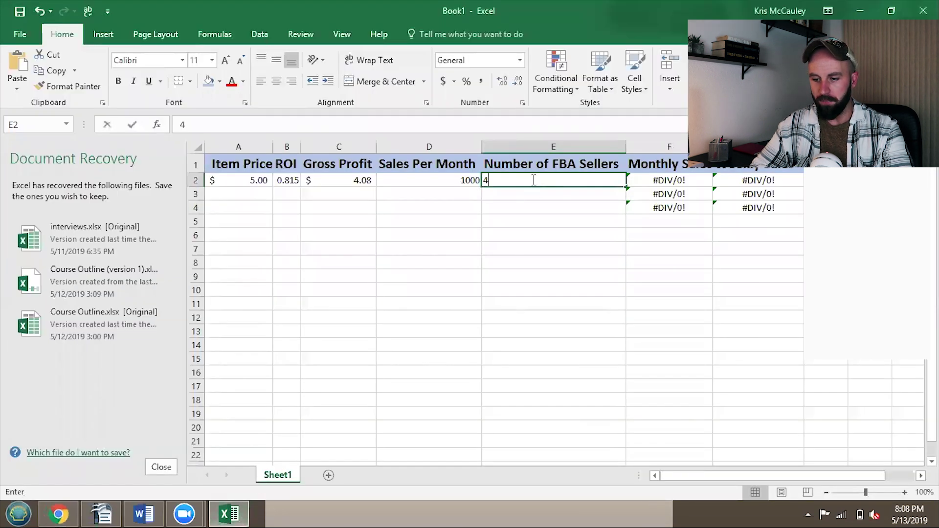
{"action": "left_click", "coordinate": [517, 237]}
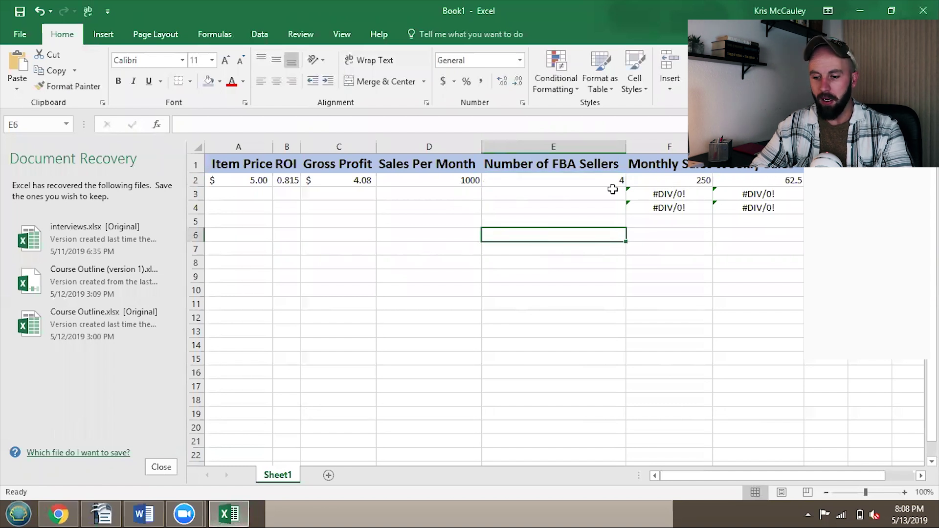
{"action": "left_click", "coordinate": [590, 185]}
{"action": "type", "text": "5"}
{"action": "left_click", "coordinate": [558, 240]}
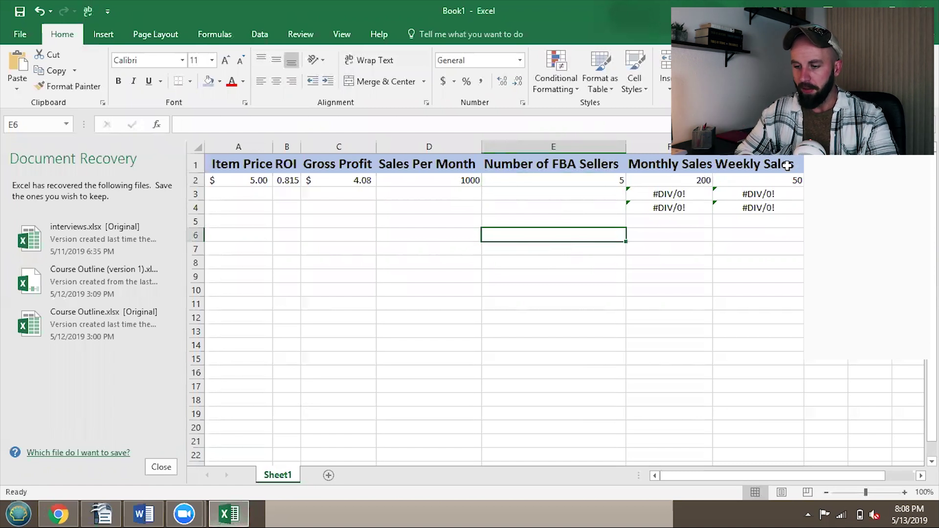
Check the drying rack's overseas prices and ranks in Chrome and add a "Notes" heading in H1 of the Excel sheet
{"action": "left_click", "coordinate": [826, 164]}
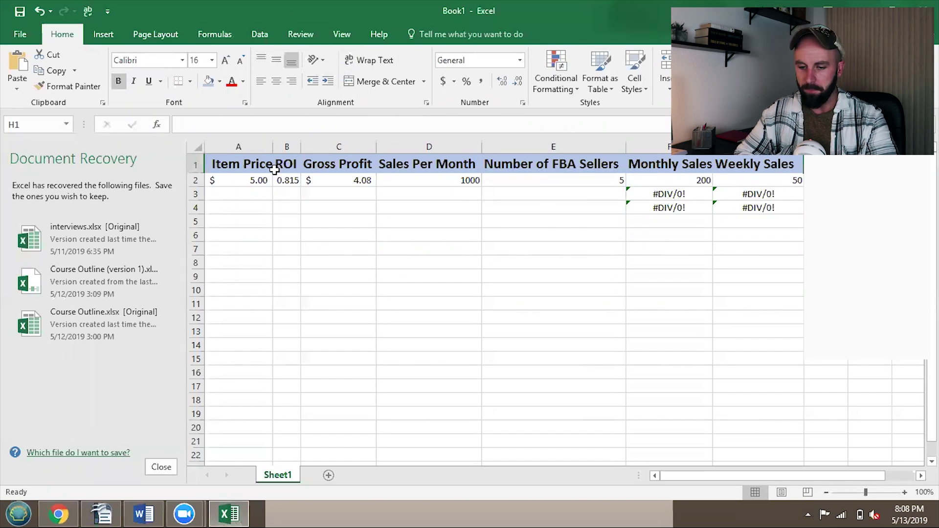
{"action": "left_click", "coordinate": [58, 514]}
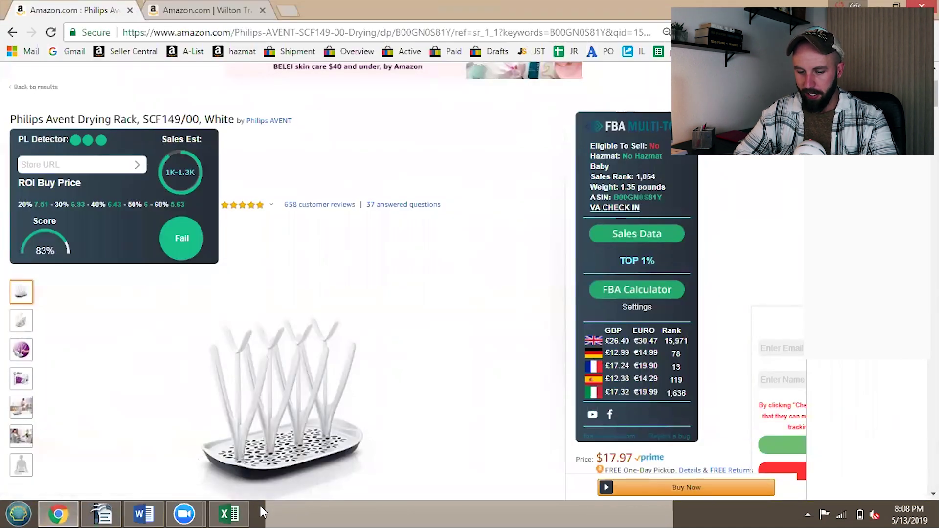
{"action": "left_click", "coordinate": [230, 514]}
{"action": "type", "text": "n"}
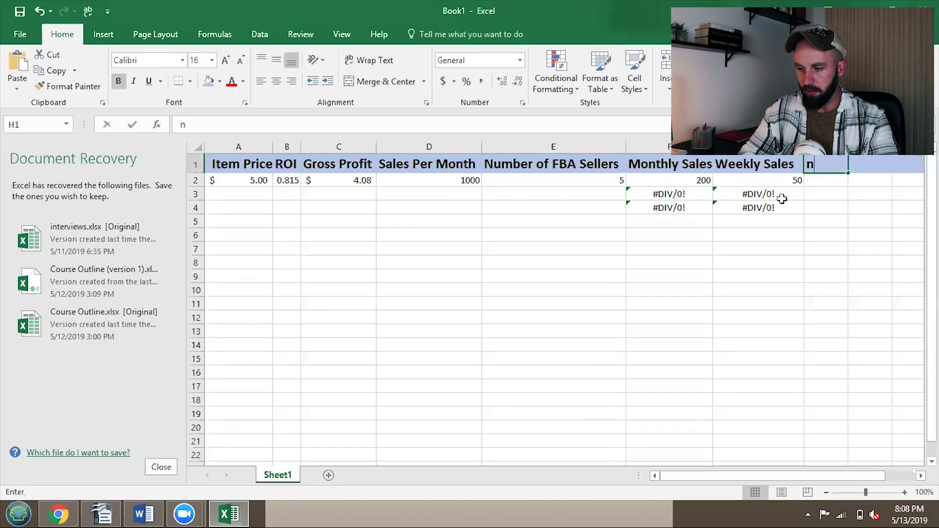
{"action": "type", "text": "OTE"}
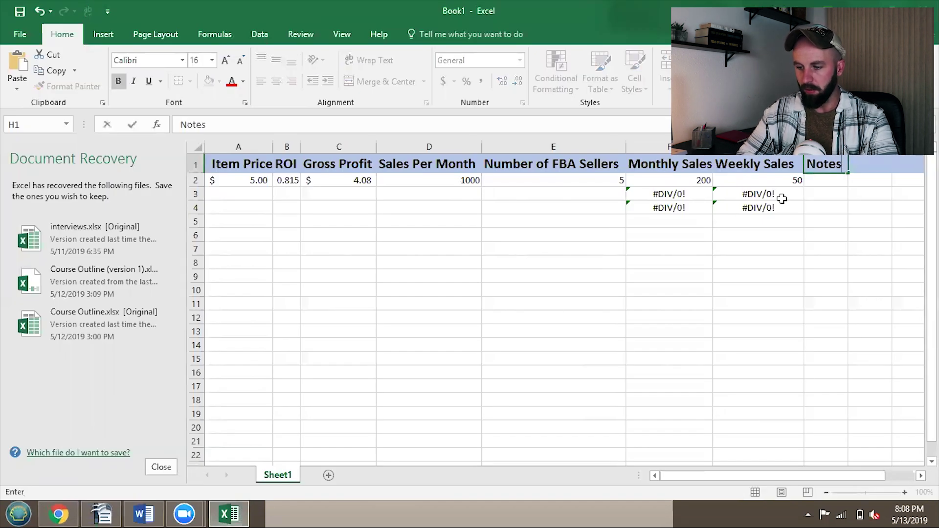
Enter the note "Does well overseas" in H2 and autofit column H to its text
{"action": "left_click", "coordinate": [827, 181]}
{"action": "type", "text": "Does well overseas"}
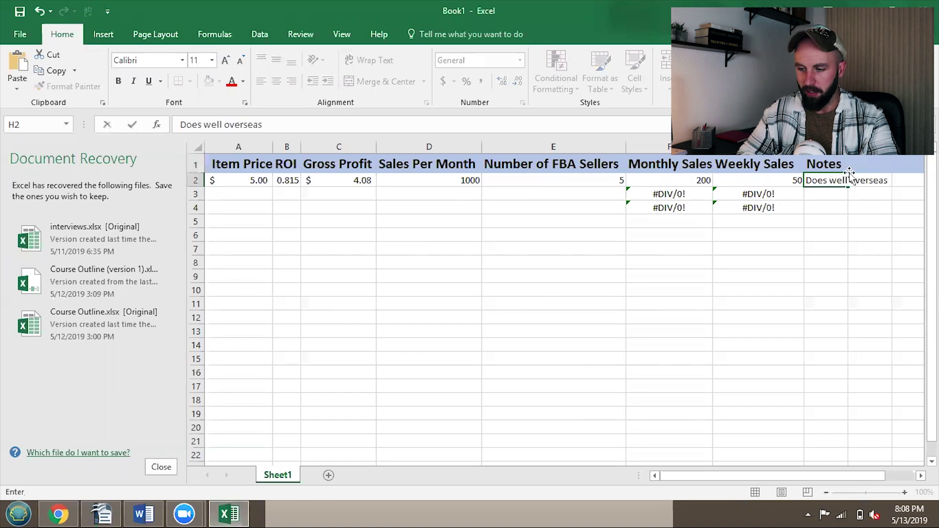
{"action": "double_click", "coordinate": [849, 146]}
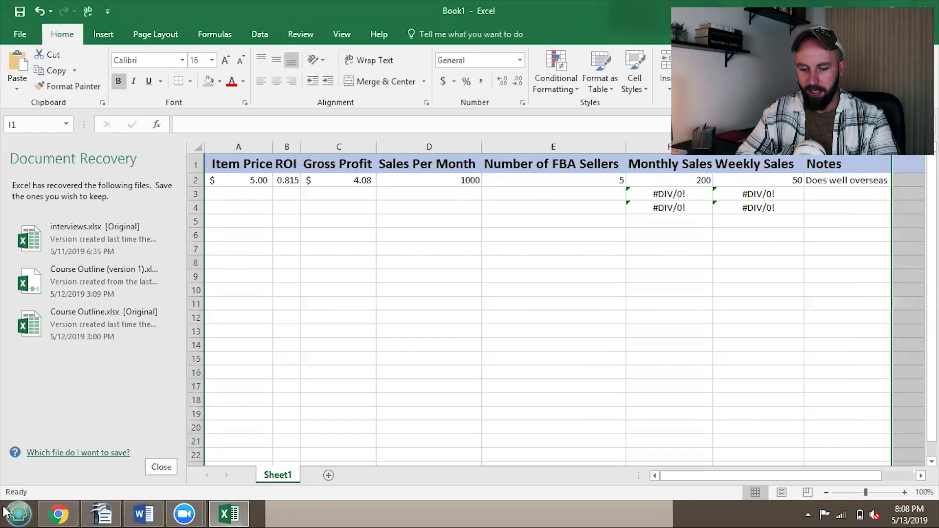
Switch to the Wilton cake decorating turntable listing in Chrome and run its Ungate check, dismissing the resulting message
{"action": "left_click", "coordinate": [58, 514]}
{"action": "left_click", "coordinate": [203, 6]}
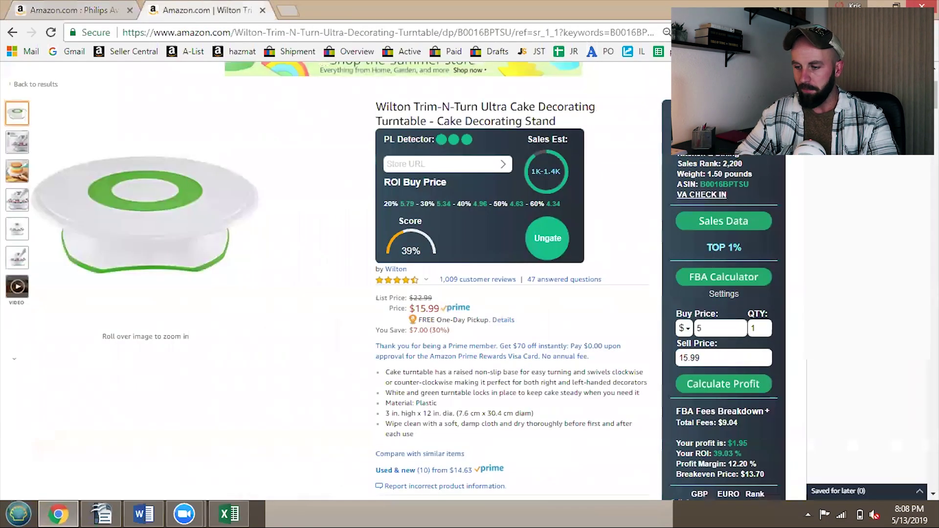
{"action": "scroll", "coordinate": [542, 269], "scroll_direction": "up", "scroll_amount": 1}
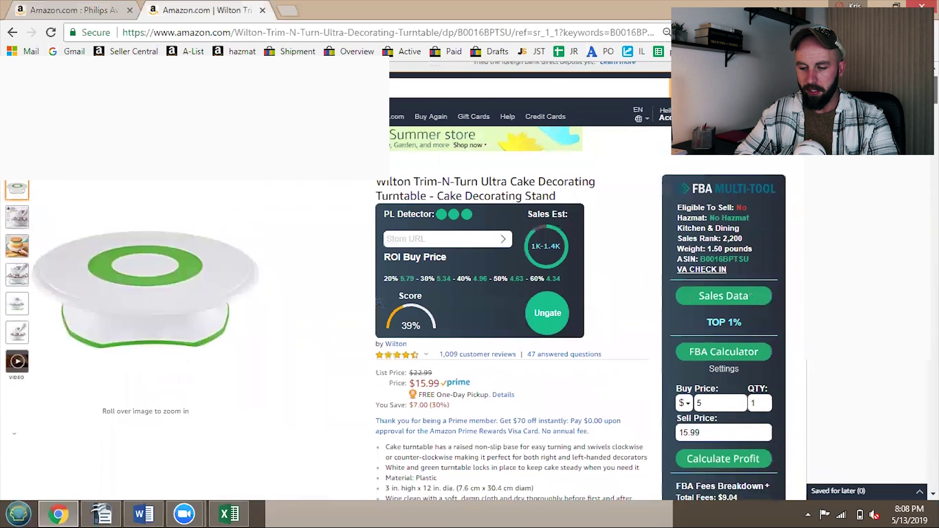
{"action": "left_click", "coordinate": [545, 297]}
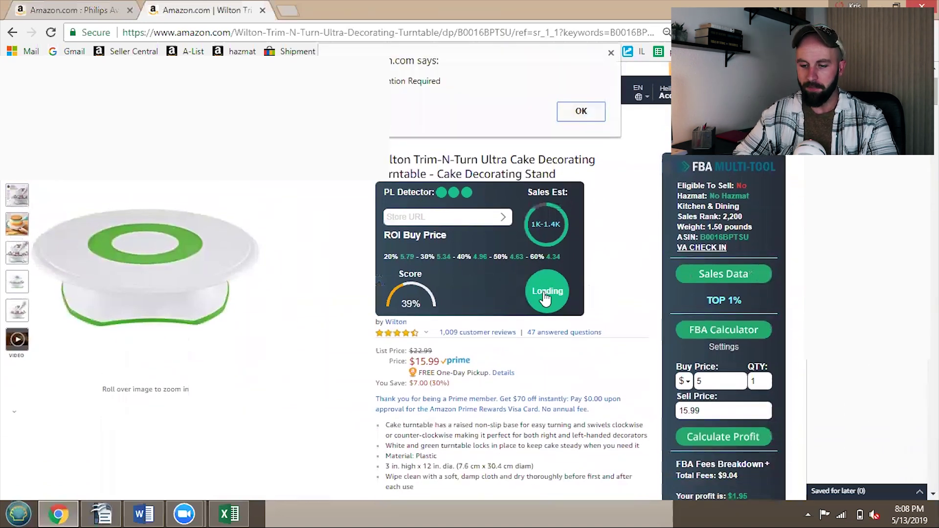
{"action": "left_click", "coordinate": [587, 117]}
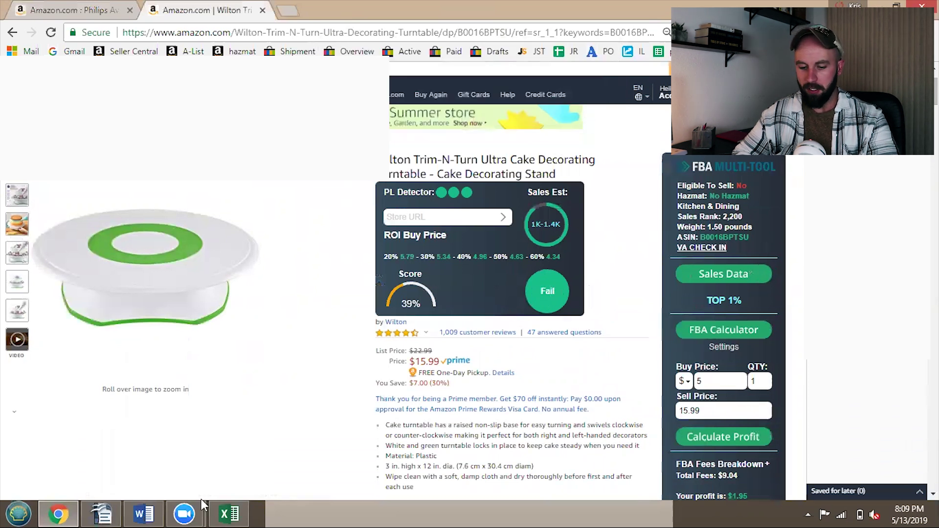
Enter the turntable's item price of 5.00 in A3 and ROI of 0.39 in B3 in Excel, and fill the gross profit formula down to C3
{"action": "left_click", "coordinate": [229, 514]}
{"action": "left_click", "coordinate": [259, 191]}
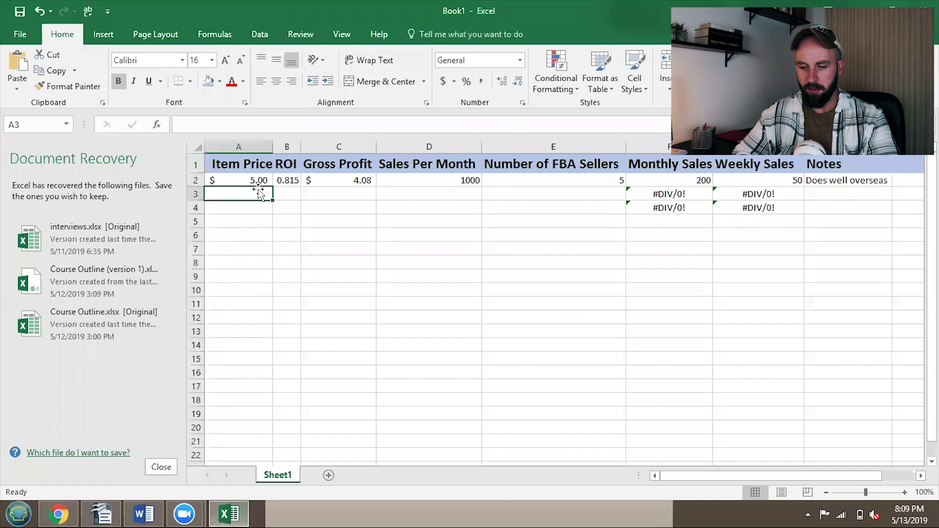
{"action": "left_click", "coordinate": [58, 514]}
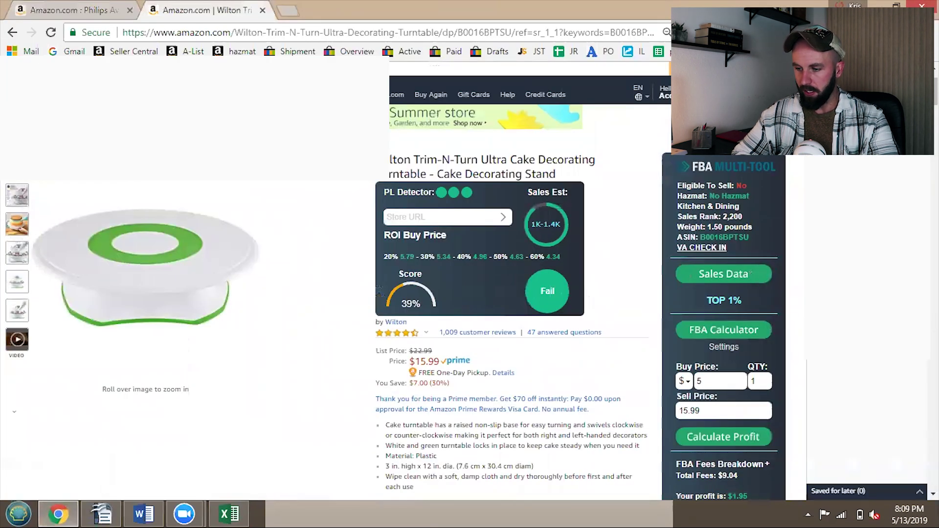
{"action": "scroll", "coordinate": [702, 427], "scroll_direction": "down", "scroll_amount": 2}
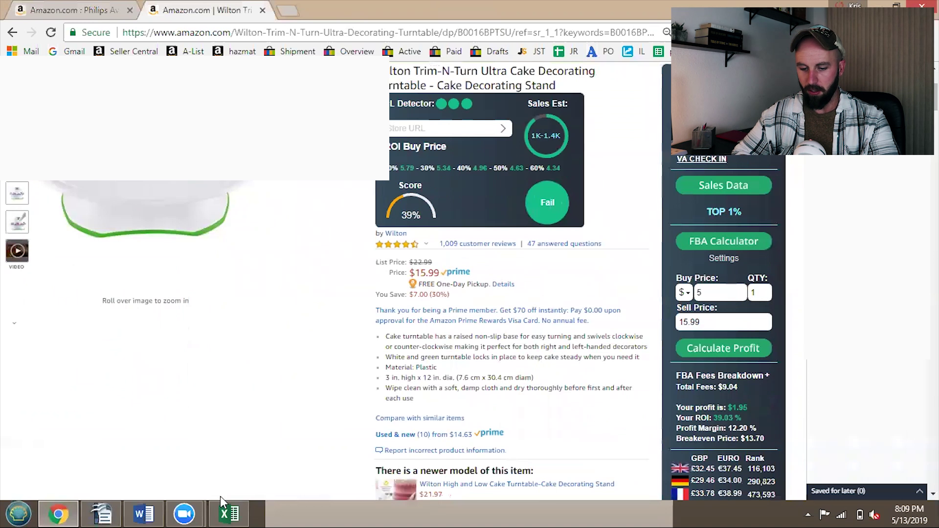
{"action": "left_click", "coordinate": [229, 513]}
{"action": "left_click", "coordinate": [429, 235]}
{"action": "left_click", "coordinate": [367, 181]}
{"action": "left_click_drag", "start_coordinate": [370, 184], "coordinate": [376, 200]}
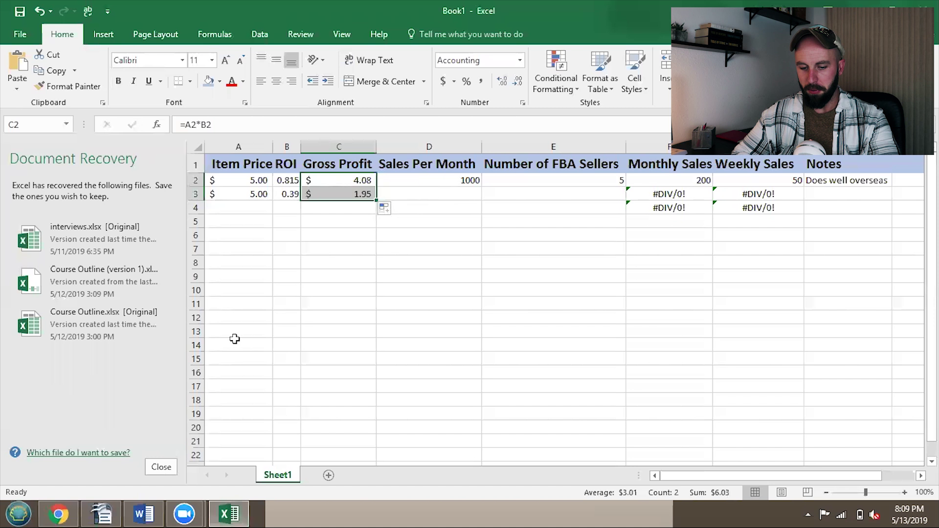
Check the turntable's sales estimate in Chrome and enter 1000 as the sales per month in D3 of the Excel sheet
{"action": "left_click", "coordinate": [57, 514]}
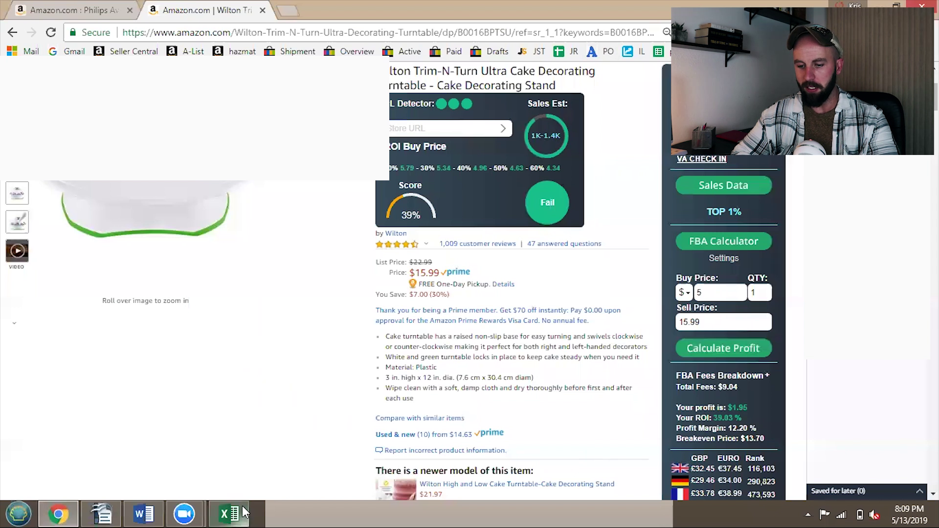
{"action": "left_click", "coordinate": [229, 514]}
{"action": "left_click", "coordinate": [455, 194]}
{"action": "type", "text": "1000"}
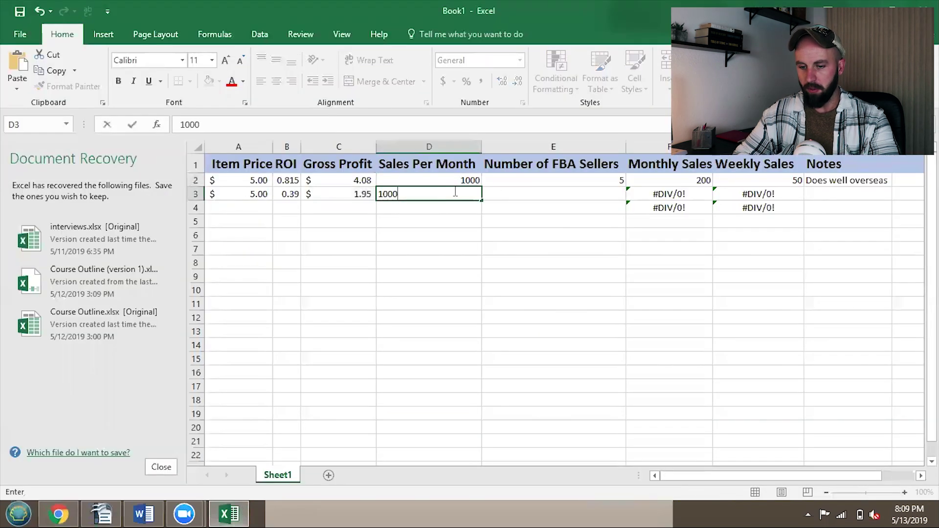
{"action": "left_click", "coordinate": [559, 207]}
Review the turntable's sellers in Sales Data in Chrome and enter 3 as the number of FBA sellers in Excel cell E3
{"action": "left_click", "coordinate": [58, 514]}
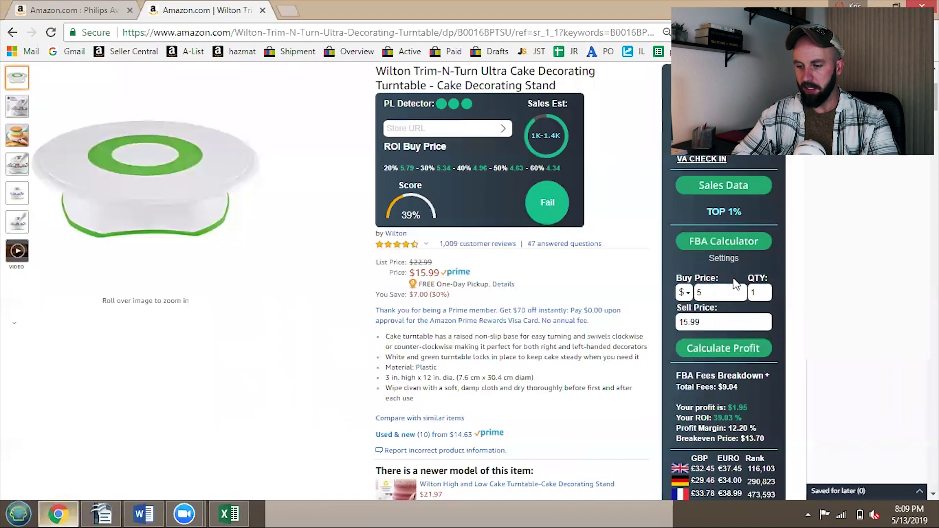
{"action": "left_click", "coordinate": [721, 192]}
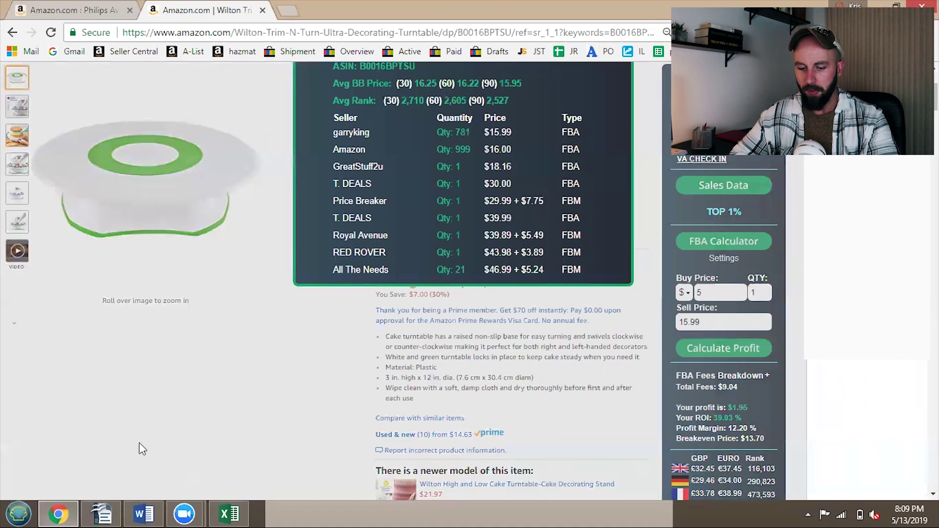
{"action": "left_click", "coordinate": [226, 512]}
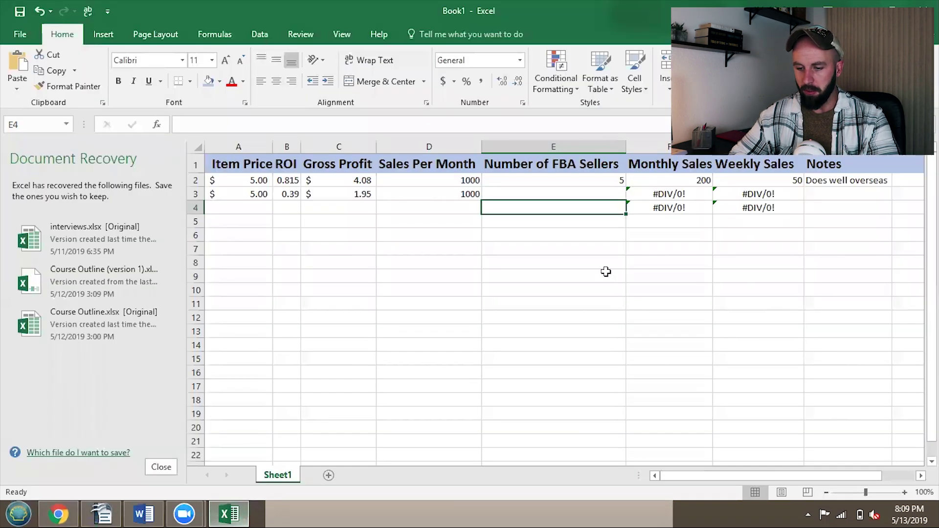
{"action": "right_click", "coordinate": [574, 195]}
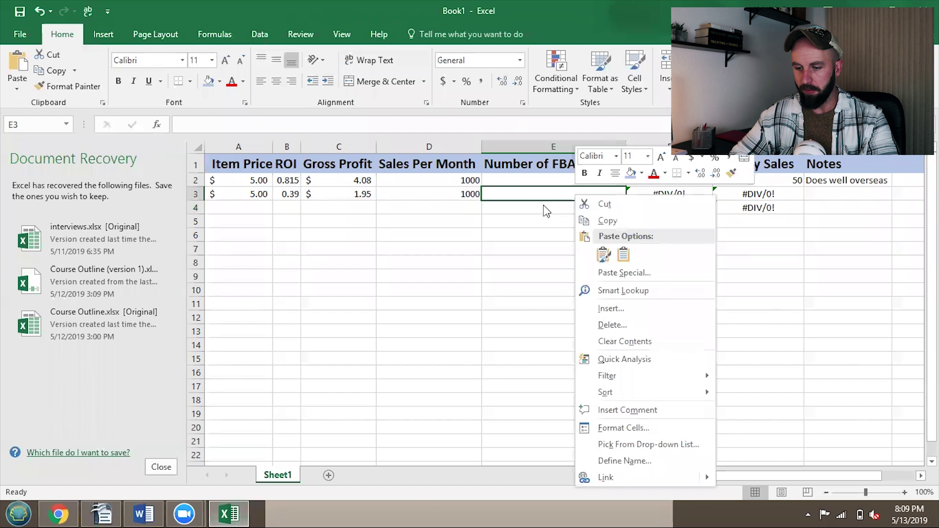
{"action": "key", "text": "Escape"}
{"action": "type", "text": "3"}
{"action": "key", "text": "Return"}
{"action": "key", "text": "Return"}
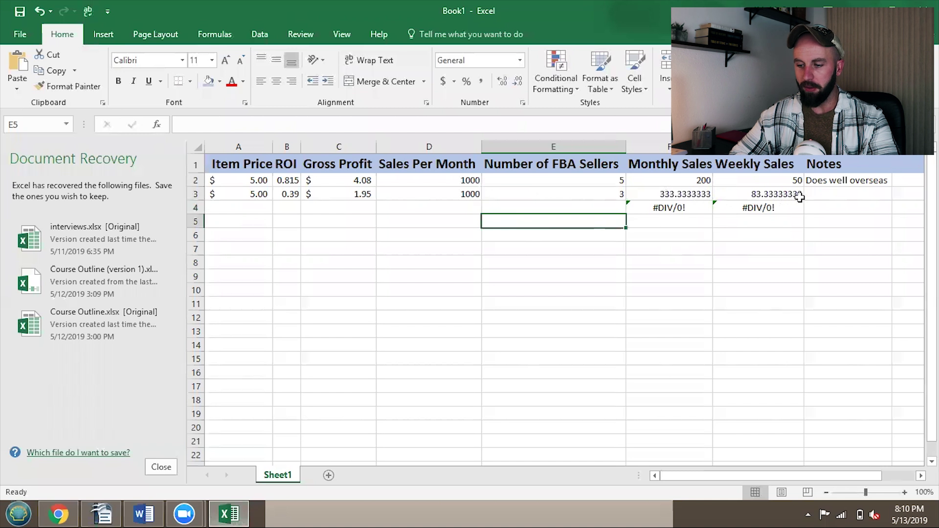
Select the notes cell H3 in Excel, close the turntable's seller list in Chrome and check its overseas prices and ranks
{"action": "left_click", "coordinate": [837, 194]}
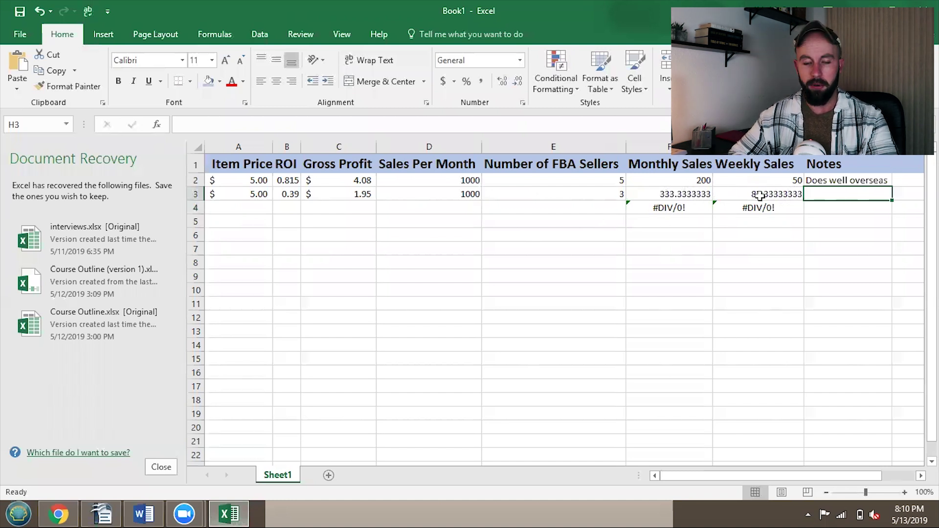
{"action": "left_click", "coordinate": [58, 514]}
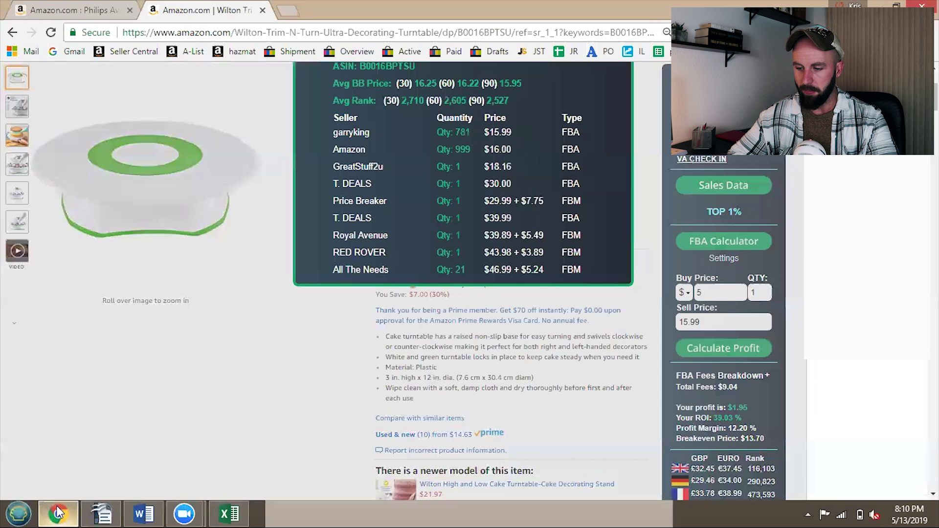
{"action": "left_click", "coordinate": [315, 360]}
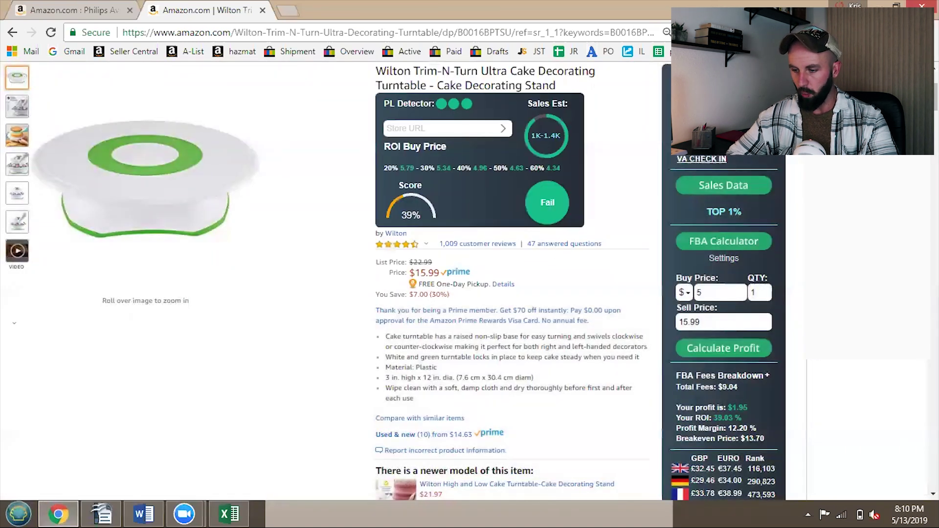
{"action": "right_click", "coordinate": [743, 115]}
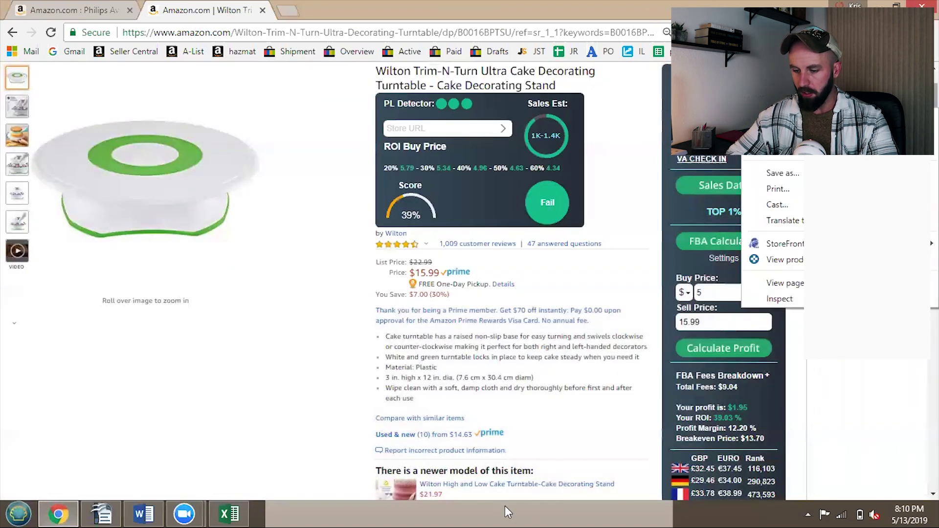
{"action": "right_click", "coordinate": [767, 402]}
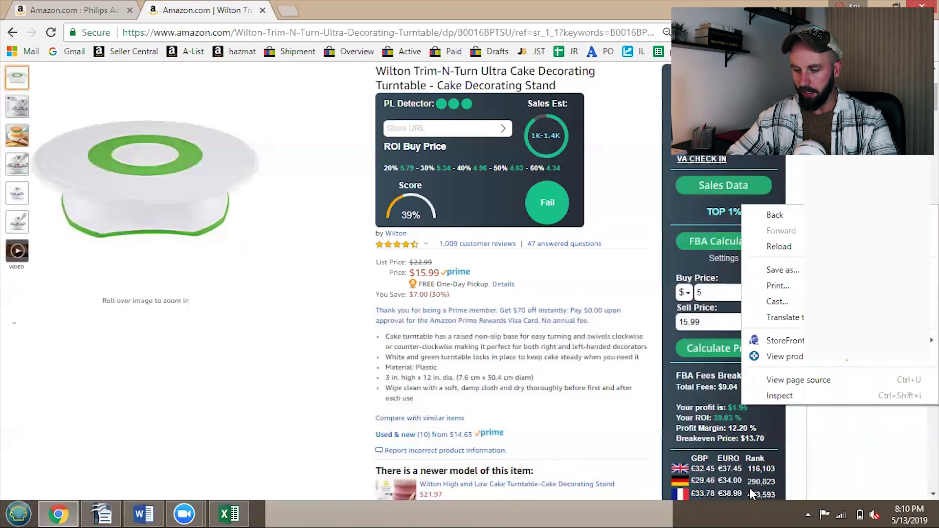
{"action": "left_click", "coordinate": [271, 427]}
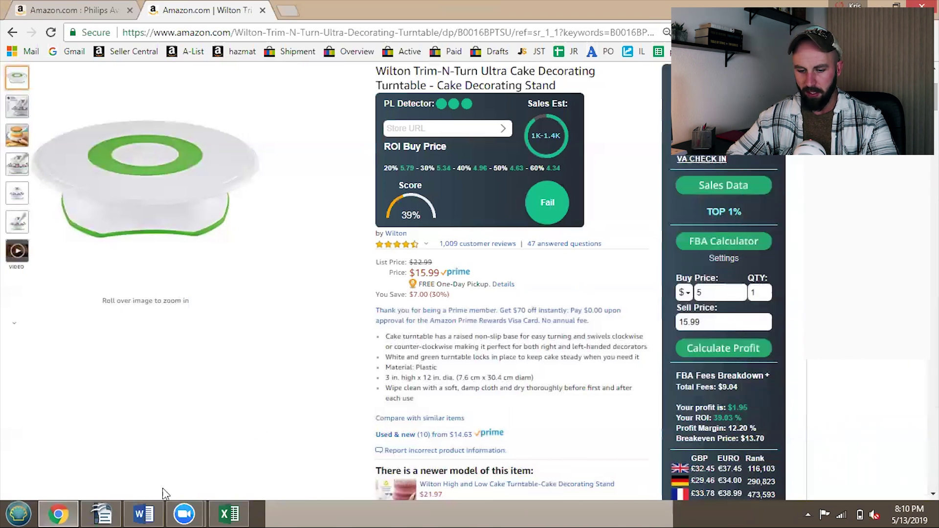
Examine the turntable's price history graph for Amazon, Buy Box and third-party FBA prices, sales rank and new offer count
{"action": "mouse_move", "coordinate": [446, 100]}
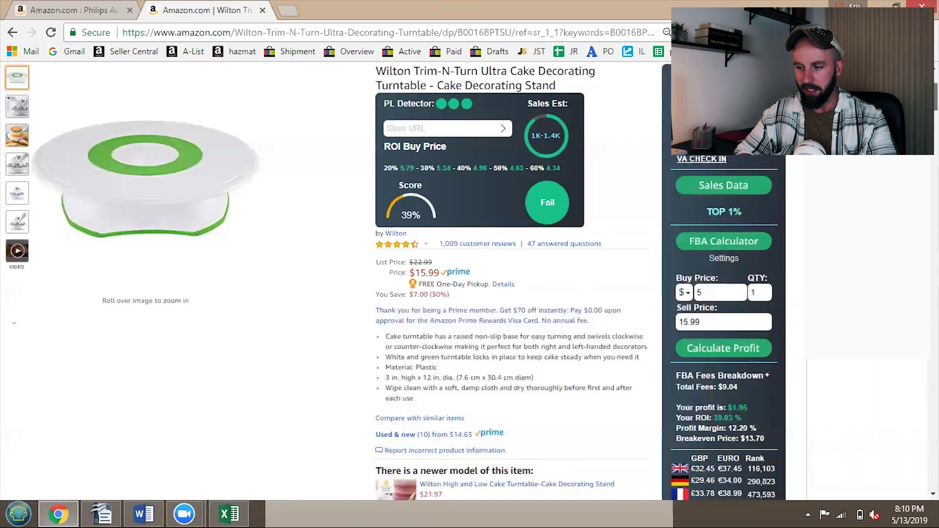
{"action": "scroll", "coordinate": [933, 93], "scroll_direction": "down", "scroll_amount": 1}
{"action": "scroll", "coordinate": [934, 93], "scroll_direction": "down", "scroll_amount": 7}
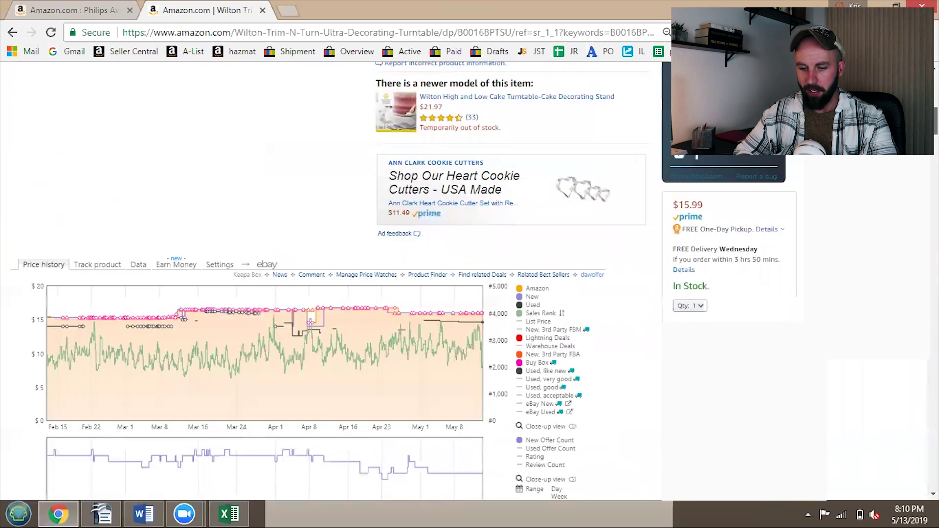
{"action": "scroll", "coordinate": [934, 93], "scroll_direction": "down", "scroll_amount": 7}
{"action": "scroll", "coordinate": [933, 92], "scroll_direction": "up", "scroll_amount": 7}
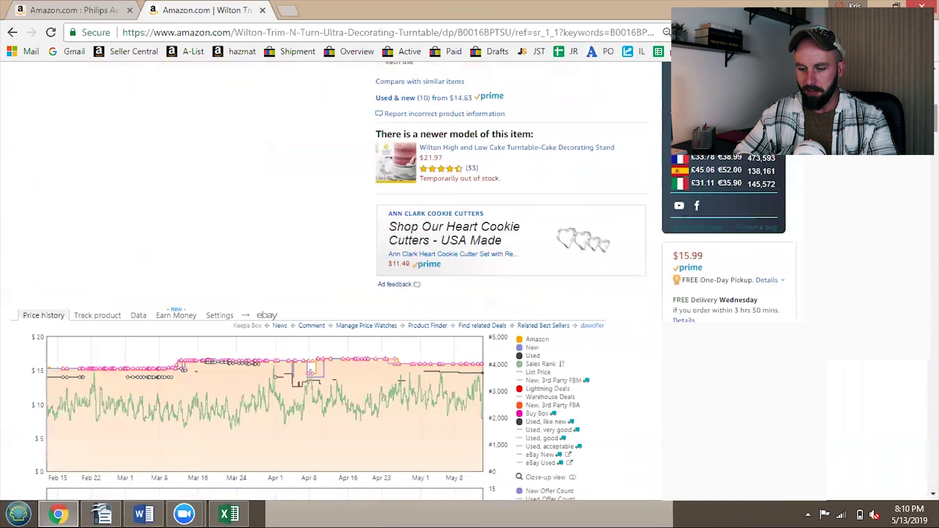
{"action": "scroll", "coordinate": [934, 93], "scroll_direction": "down", "scroll_amount": 2}
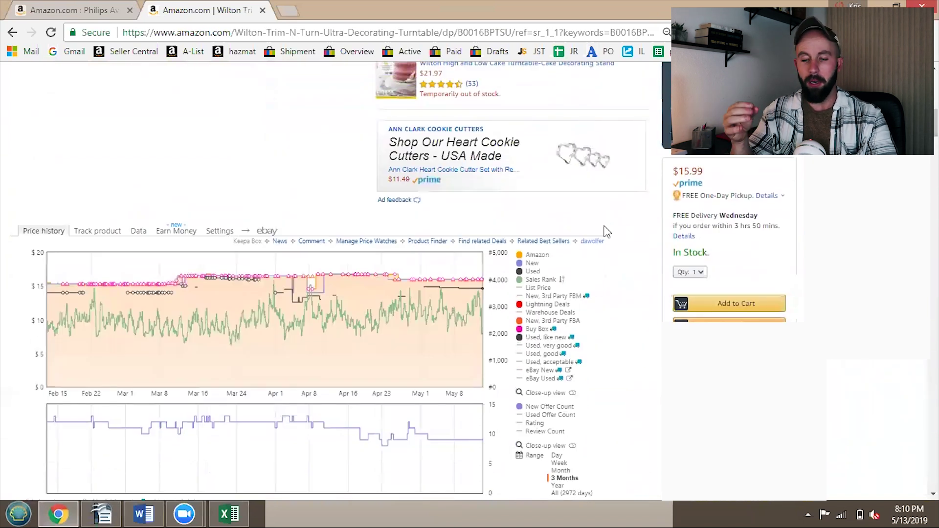
{"action": "triple_click", "coordinate": [606, 230]}
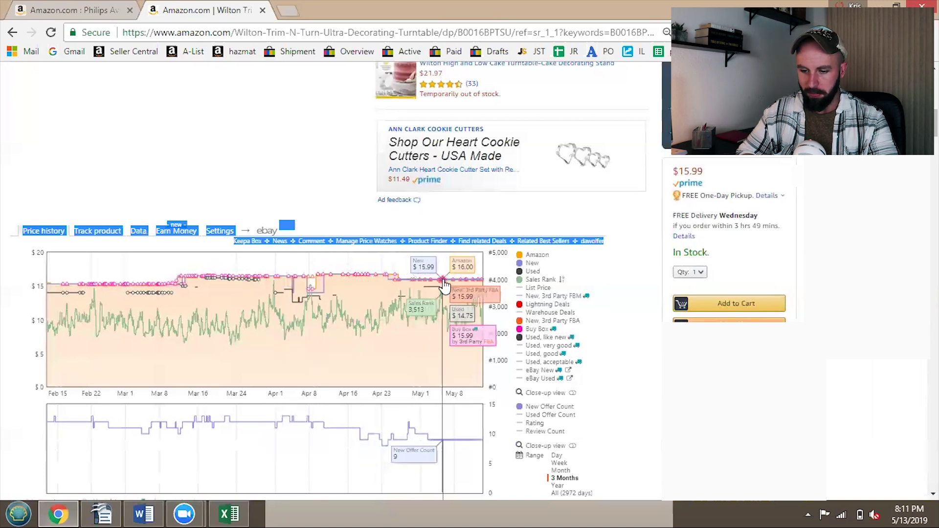
{"action": "scroll", "coordinate": [434, 64], "scroll_direction": "up", "scroll_amount": 1}
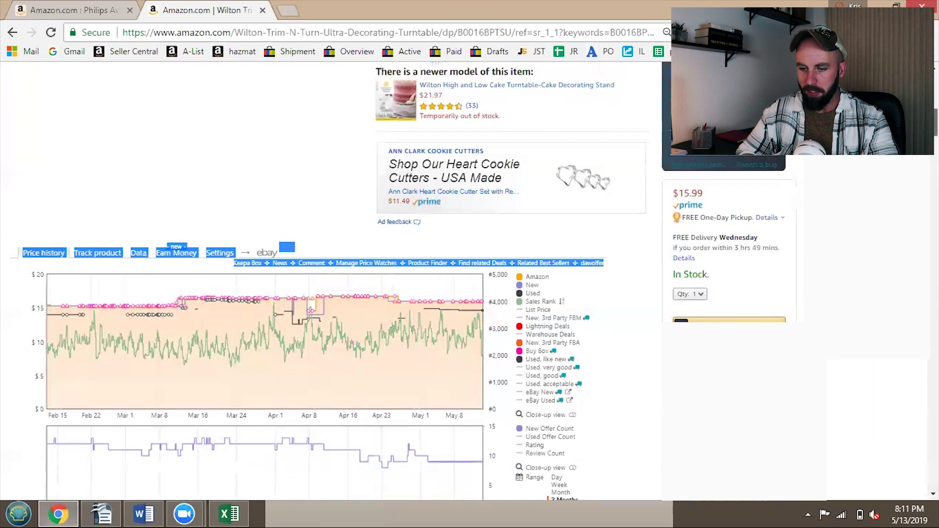
{"action": "scroll", "coordinate": [435, 64], "scroll_direction": "up", "scroll_amount": 4}
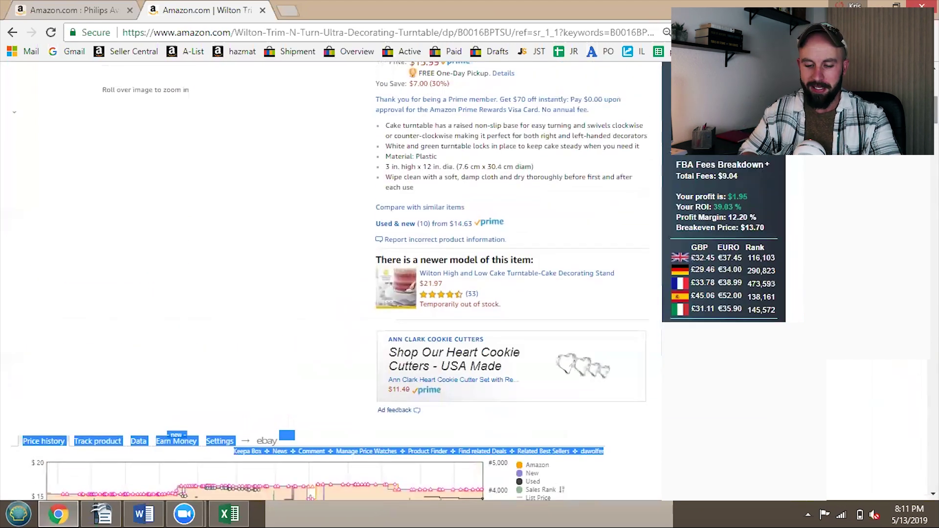
Look over the turntable's row in the Excel sheet and return to its product listing in Chrome
{"action": "left_click", "coordinate": [229, 513]}
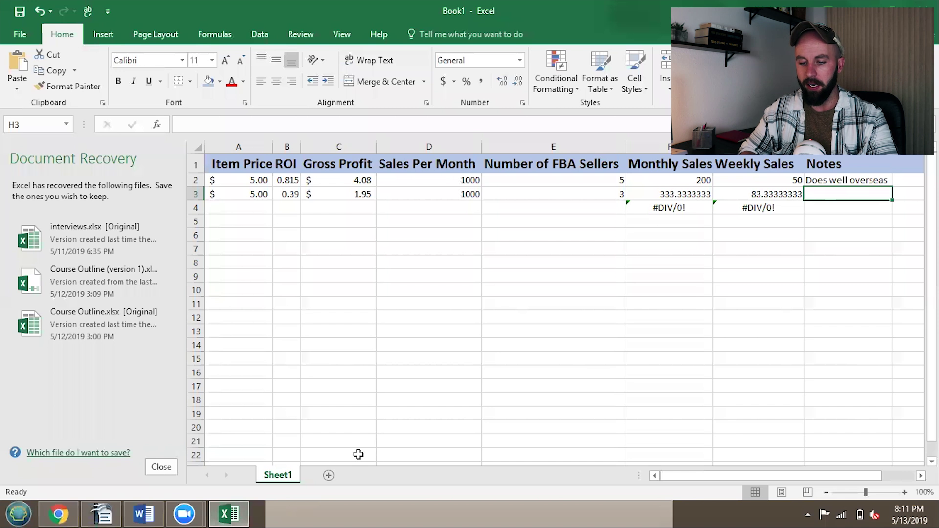
{"action": "key", "text": "Return"}
{"action": "left_click", "coordinate": [58, 513]}
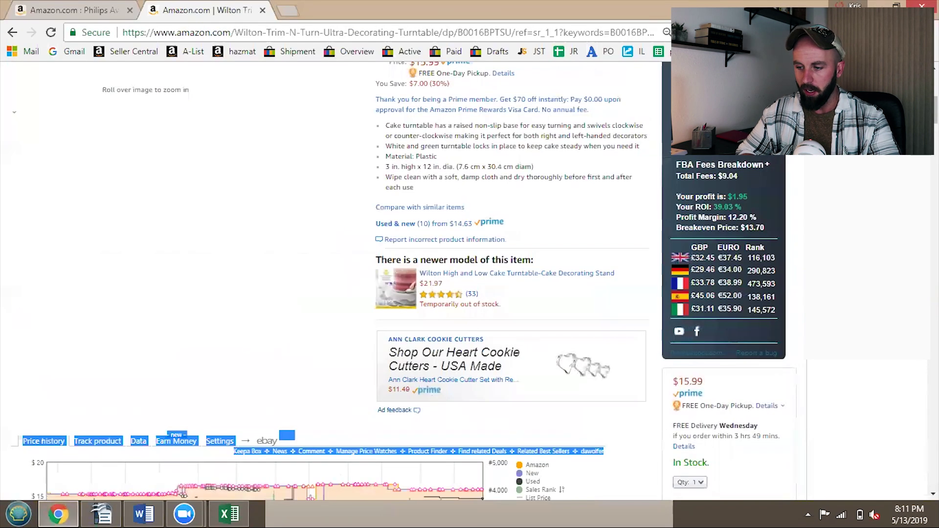
{"action": "scroll", "coordinate": [434, 63], "scroll_direction": "up", "scroll_amount": 8}
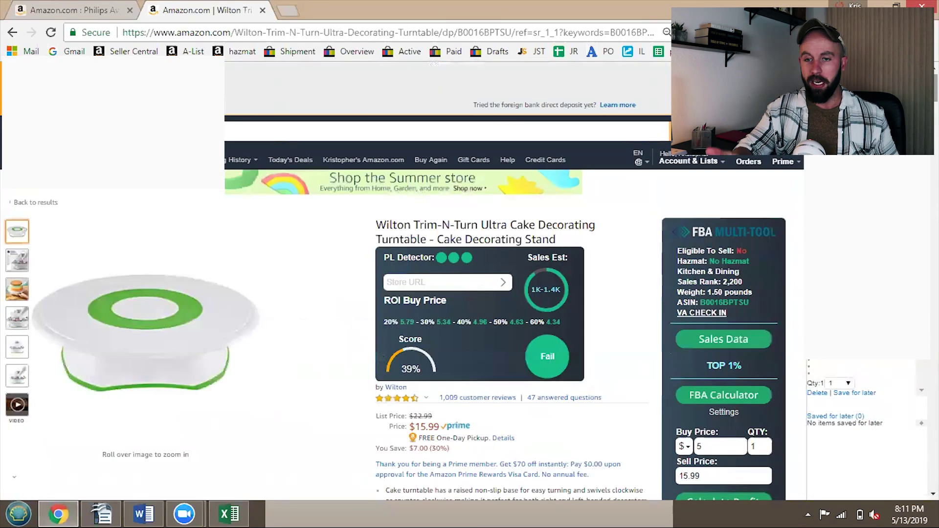